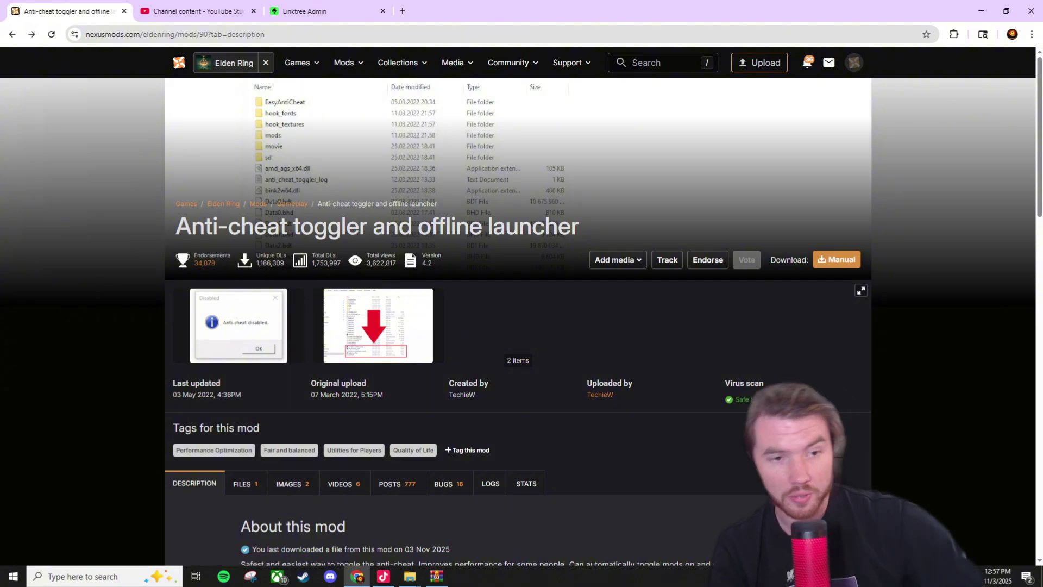
Step: Reach the ToggleAntiCheat download options on Nexus Mods, then minimize Chrome and reposition the Game folder window
{"action": "left_click", "coordinate": [837, 259]}
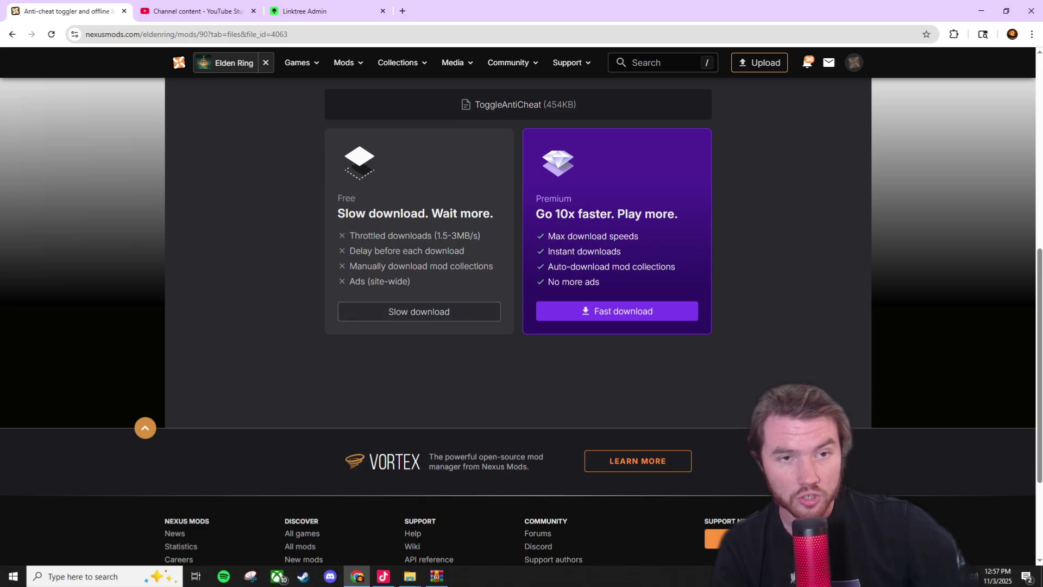
{"action": "left_click", "coordinate": [981, 11]}
{"action": "left_click_drag", "start_coordinate": [462, 154], "coordinate": [341, 95]}
Step: Extract ToggleAntiCheat-90-4-2.zip from Downloads into a matching ToggleAntiCheat folder with WinRAR
{"action": "left_click_drag", "start_coordinate": [885, 144], "coordinate": [756, 67]}
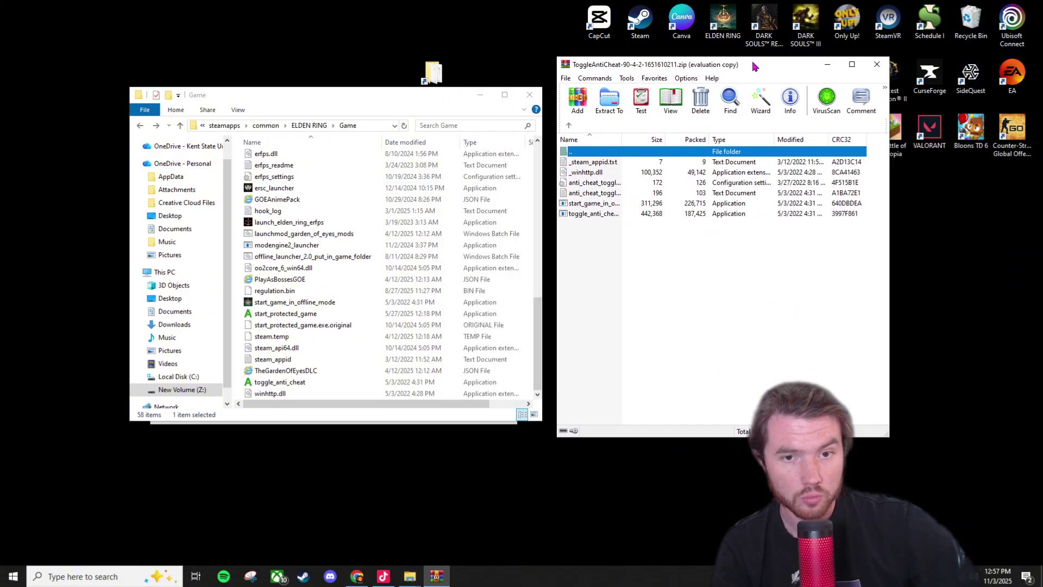
{"action": "left_click", "coordinate": [570, 125]}
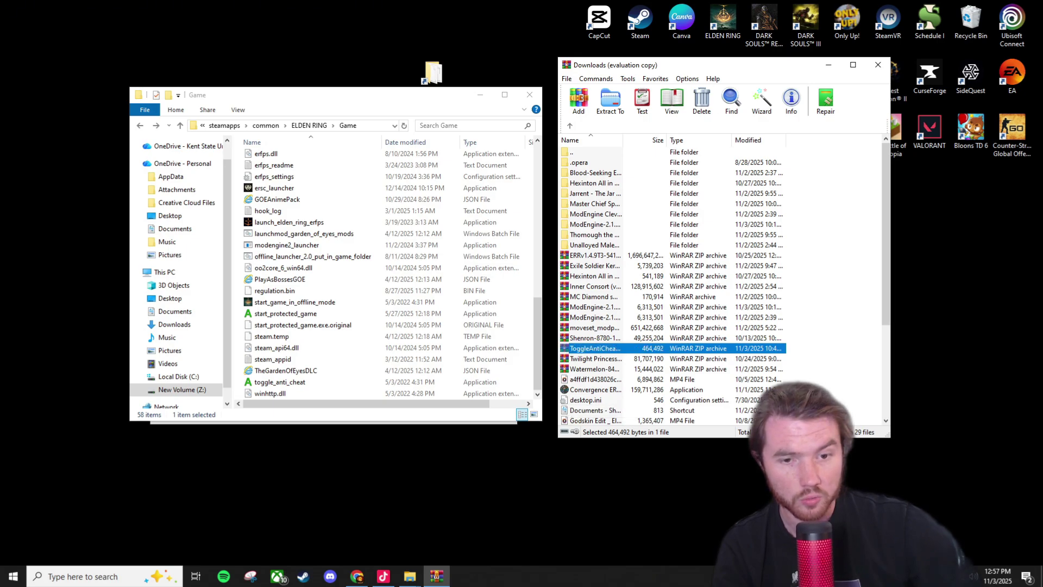
{"action": "right_click", "coordinate": [581, 349]}
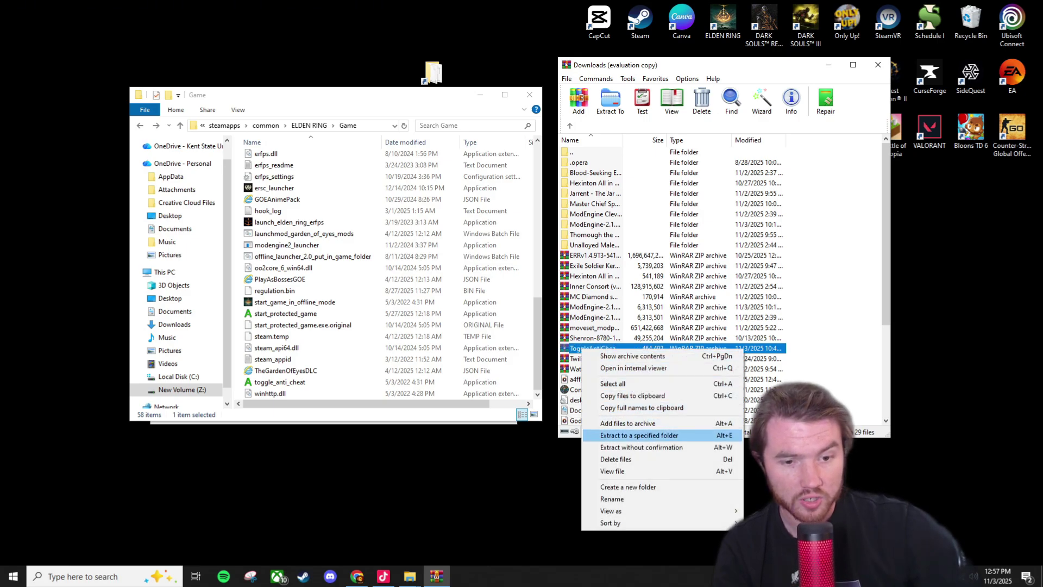
{"action": "key", "text": "Return"}
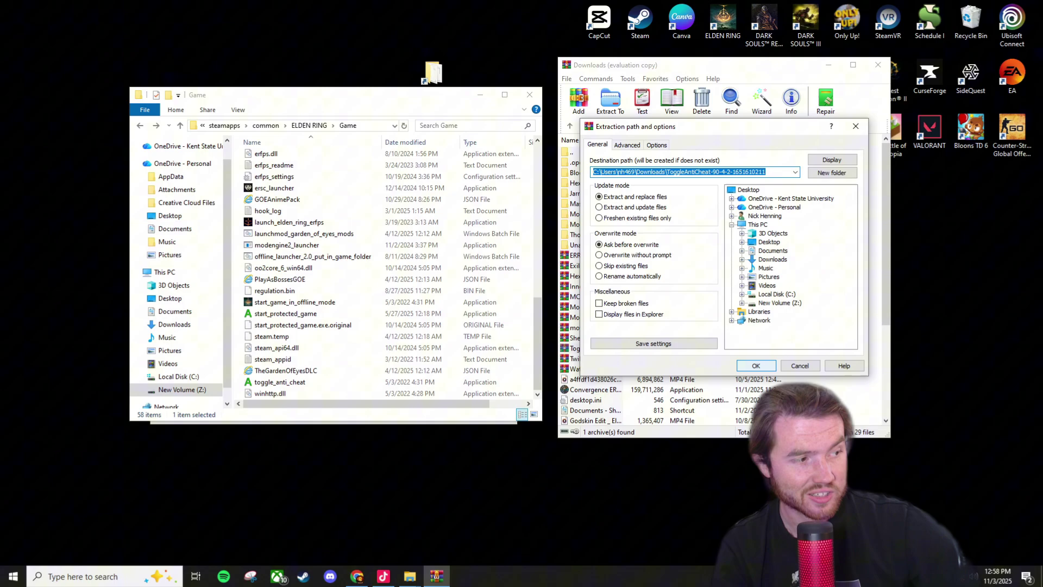
{"action": "left_click", "coordinate": [756, 366]}
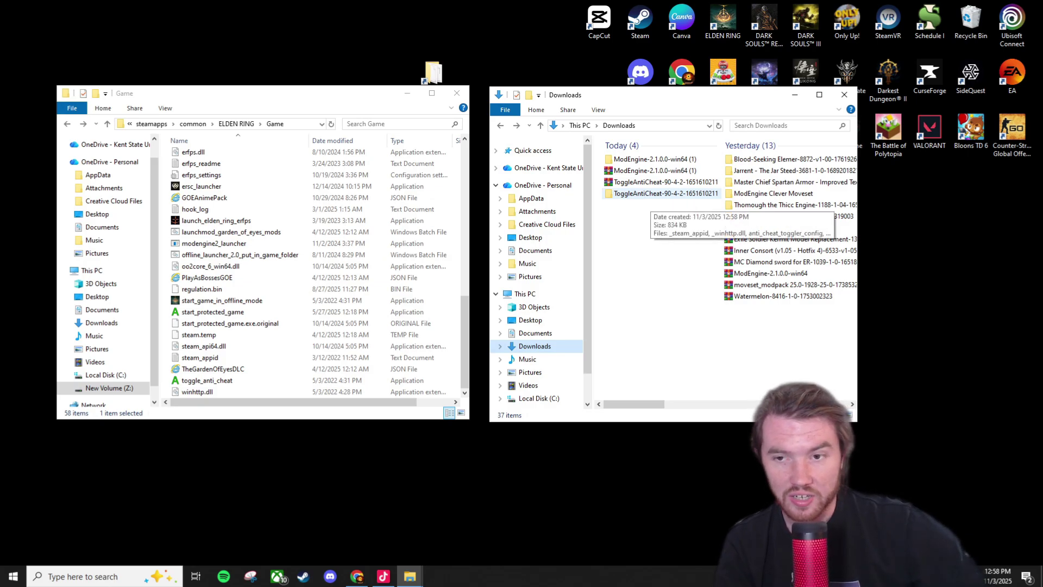
Step: Open the extracted ToggleAntiCheat folder, select its six files, and launch Steam from the desktop
{"action": "double_click", "coordinate": [663, 193]}
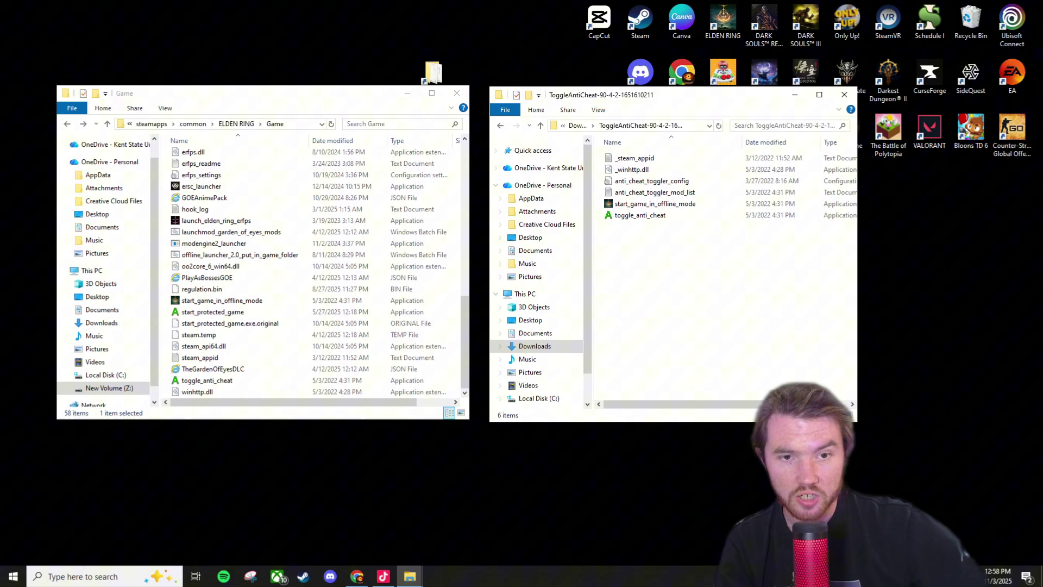
{"action": "left_click_drag", "start_coordinate": [742, 277], "coordinate": [596, 137]}
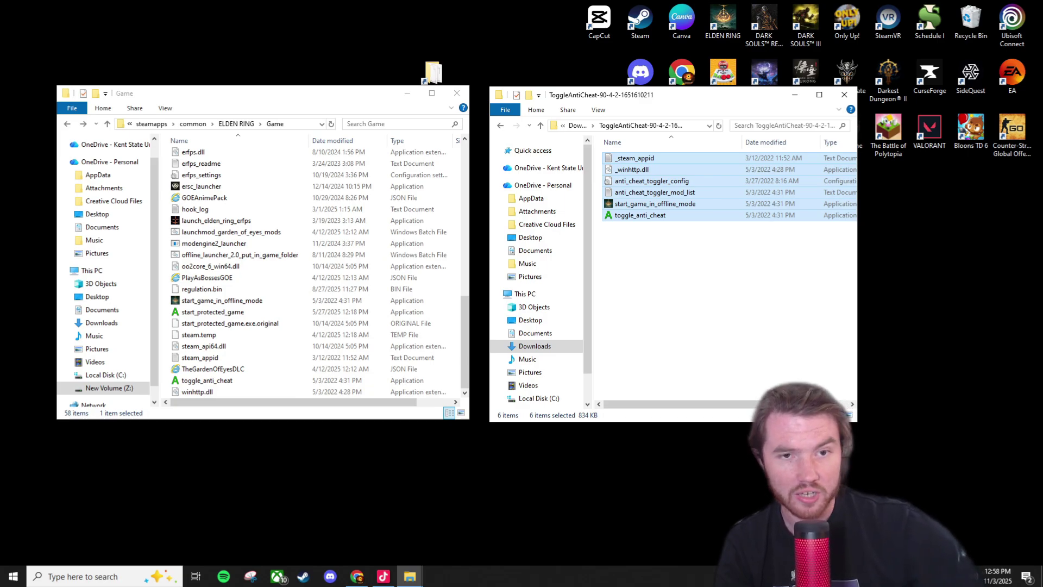
{"action": "left_click", "coordinate": [543, 60]}
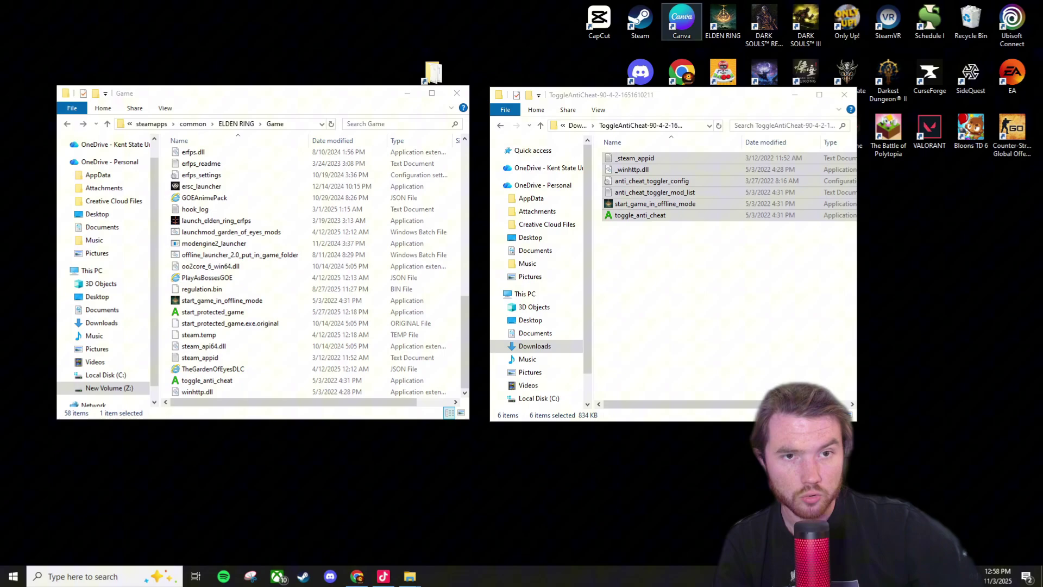
{"action": "double_click", "coordinate": [640, 19]}
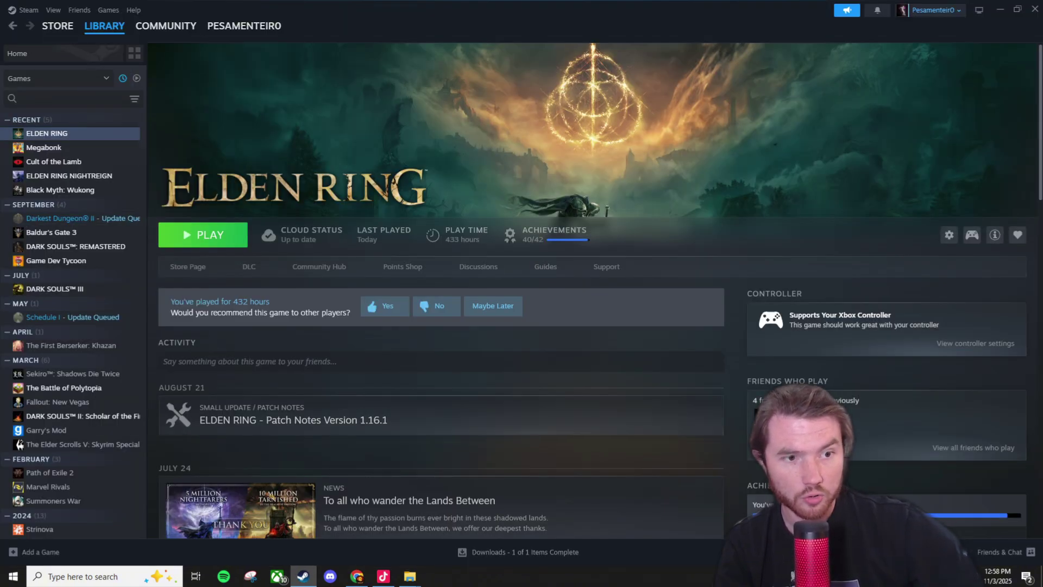
Step: Browse ELDEN RING's local files via Manage, open the Game subfolder, and shake Steam off screen
{"action": "left_click", "coordinate": [949, 235]}
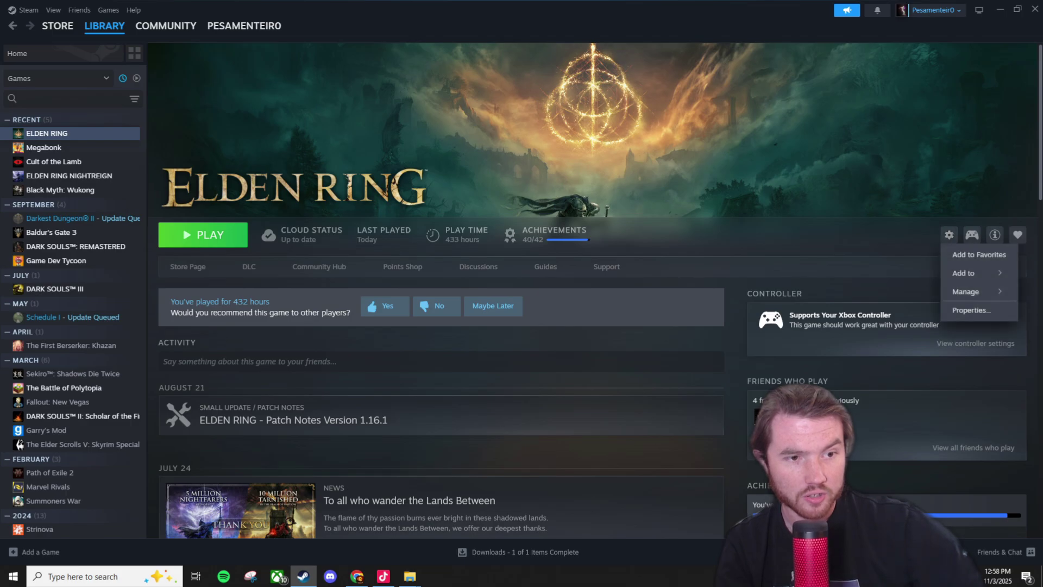
{"action": "mouse_move", "coordinate": [970, 292]}
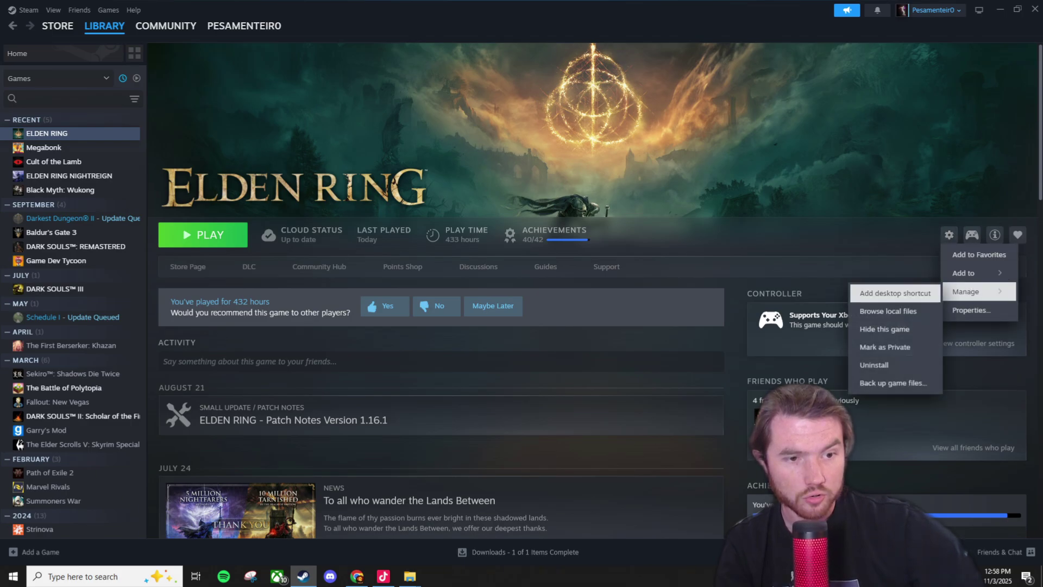
{"action": "left_click", "coordinate": [889, 311]}
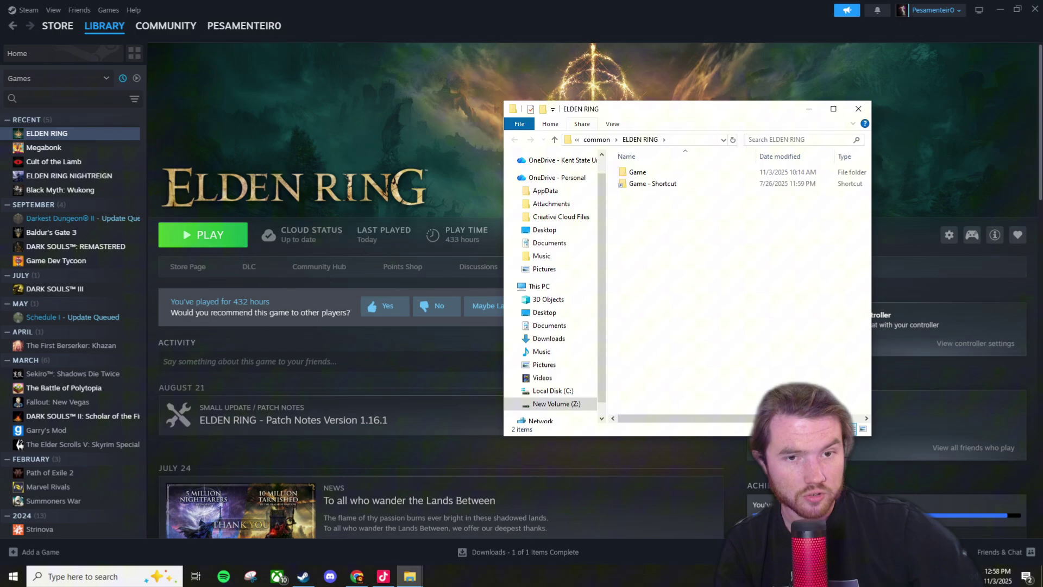
{"action": "double_click", "coordinate": [637, 172]}
{"action": "left_click_drag", "start_coordinate": [723, 114], "coordinate": [329, 127]}
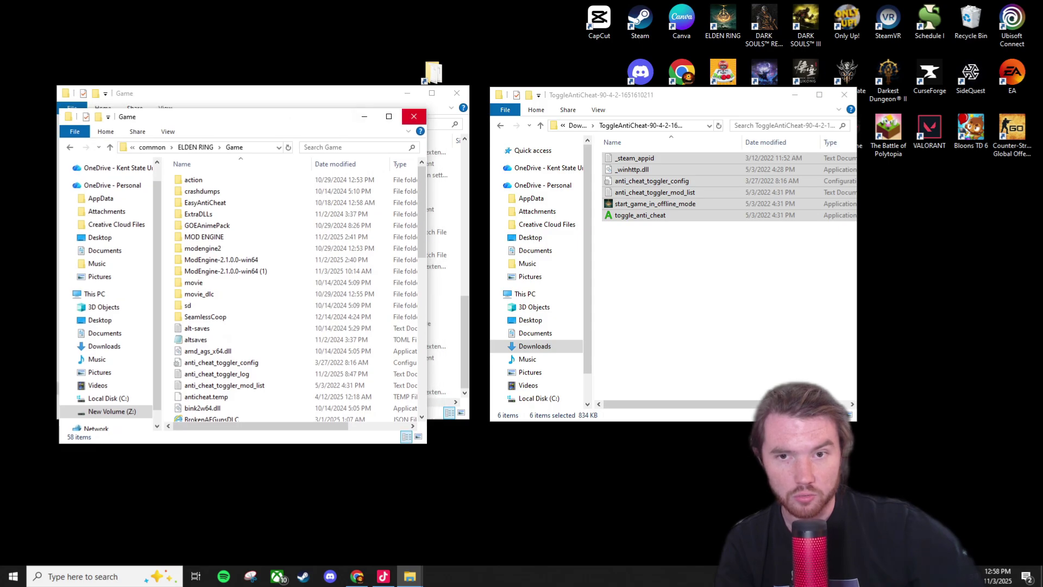
Step: Copy all six toggler files into the ELDEN RING Game folder, replacing the four existing files
{"action": "left_click", "coordinate": [416, 117]}
{"action": "left_click", "coordinate": [706, 299]}
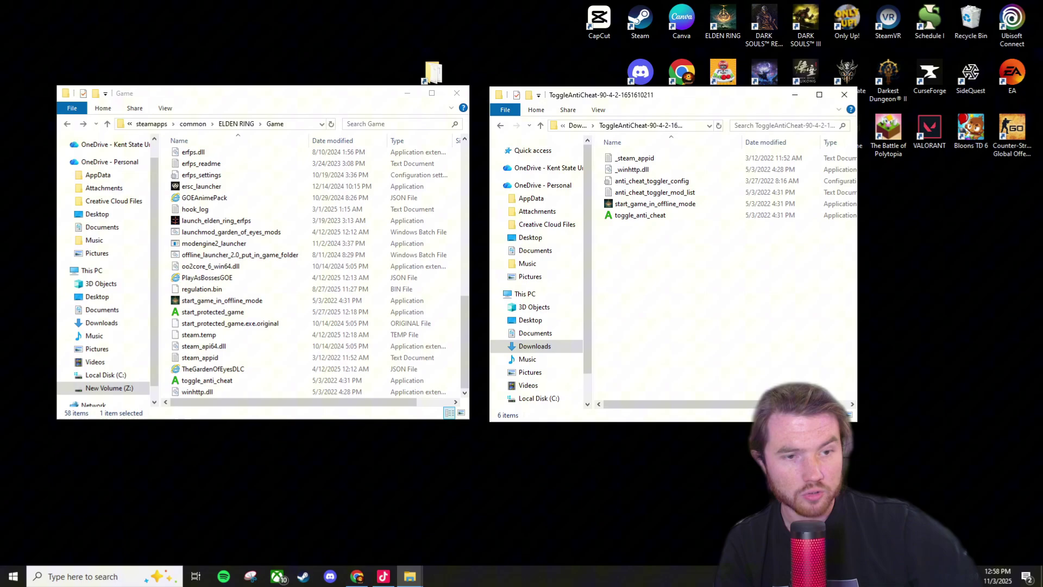
{"action": "left_click_drag", "start_coordinate": [633, 279], "coordinate": [271, 144]}
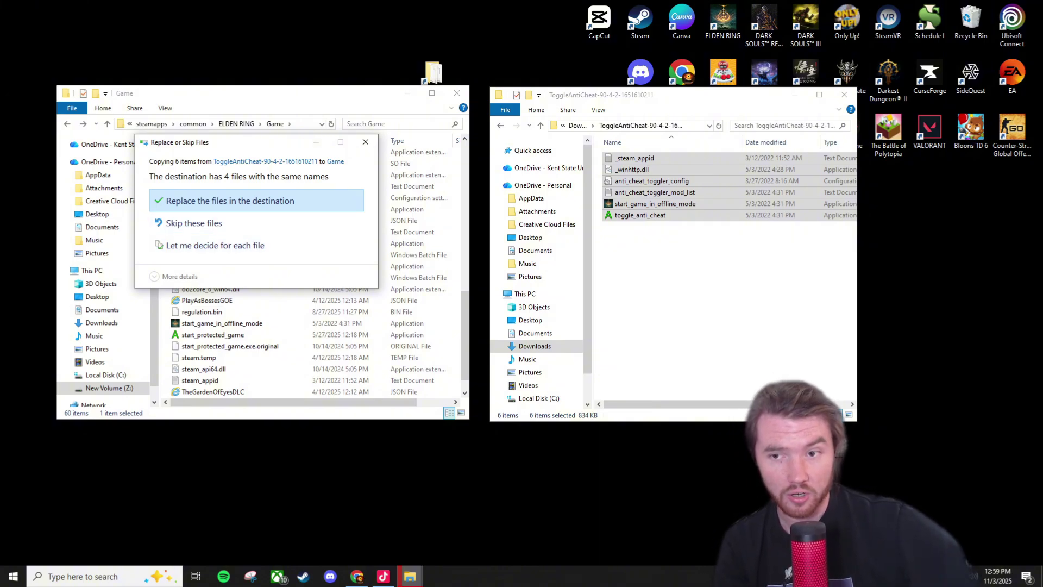
{"action": "left_click", "coordinate": [228, 200]}
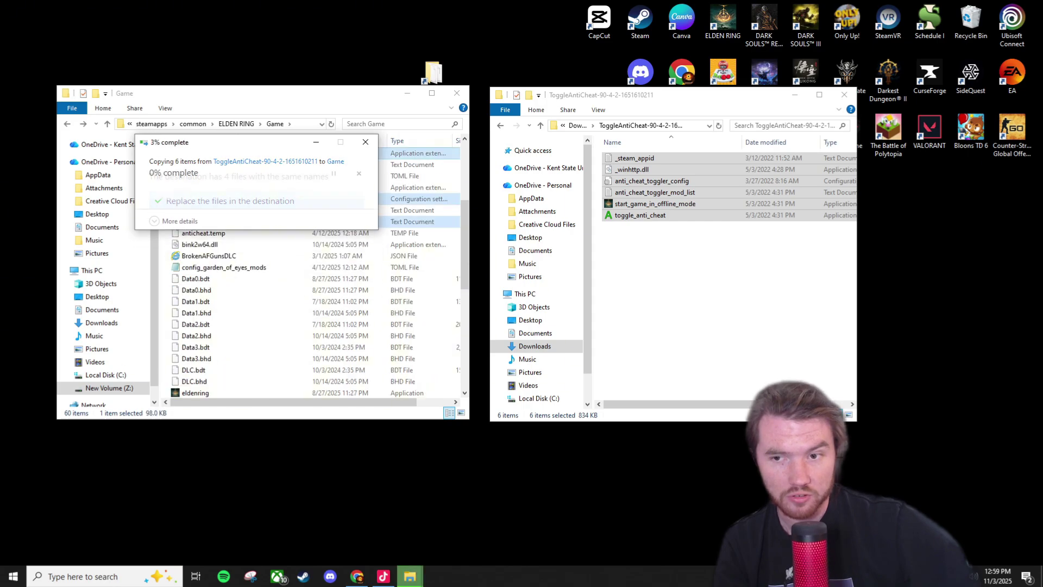
{"action": "scroll", "coordinate": [217, 219], "scroll_direction": "down", "scroll_amount": 13}
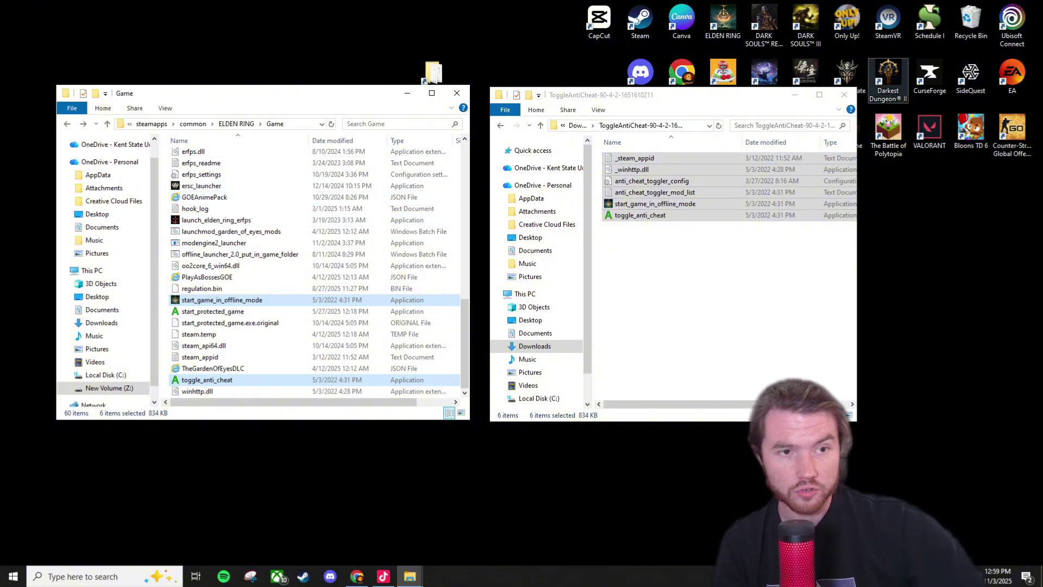
Step: Run toggle_anti_cheat from the Game folder twice, leaving anti-cheat disabled
{"action": "left_click", "coordinate": [844, 94]}
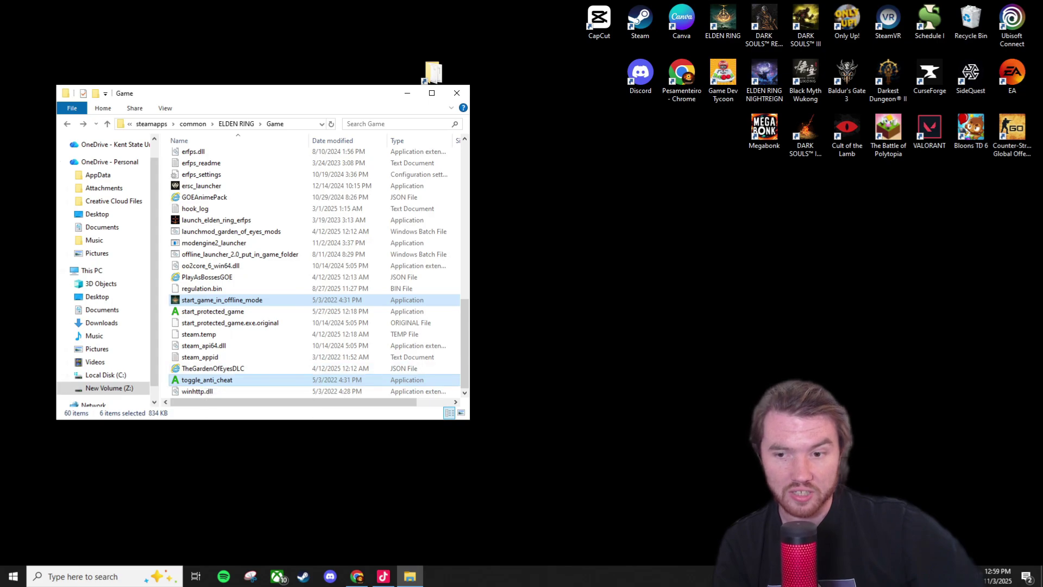
{"action": "left_click", "coordinate": [207, 380]}
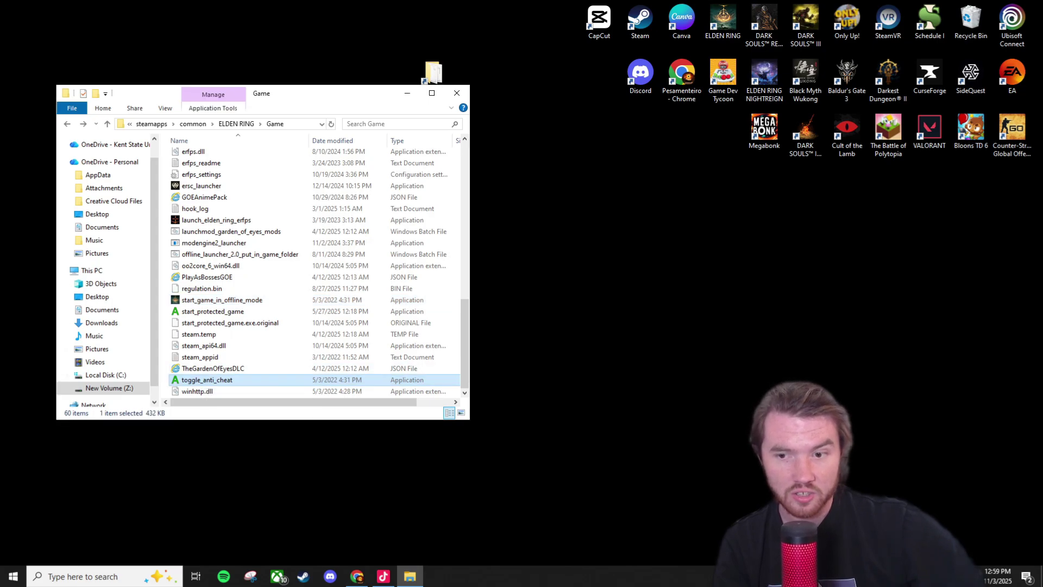
{"action": "key", "text": "Return"}
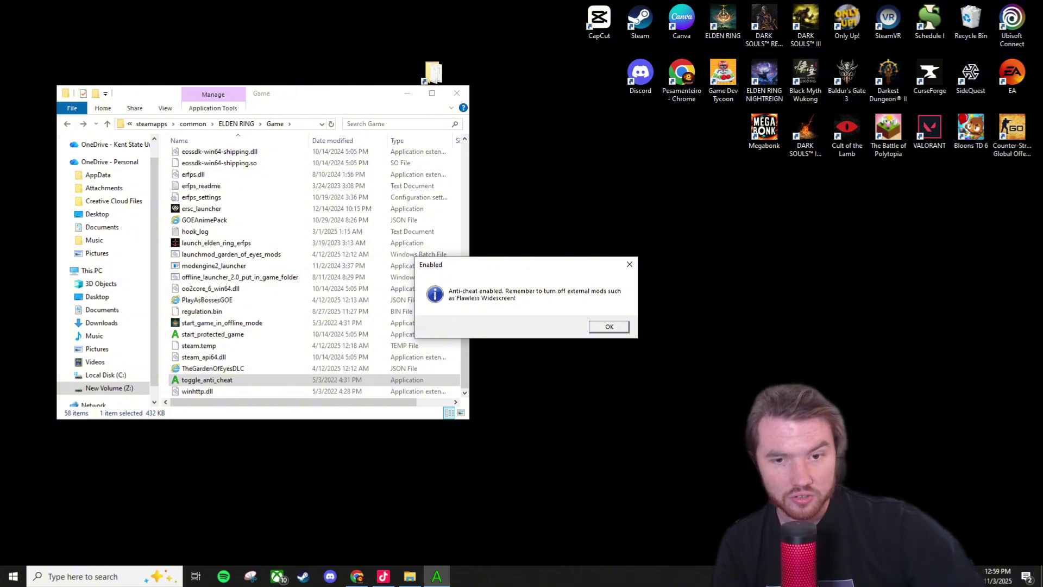
{"action": "key", "text": "Return"}
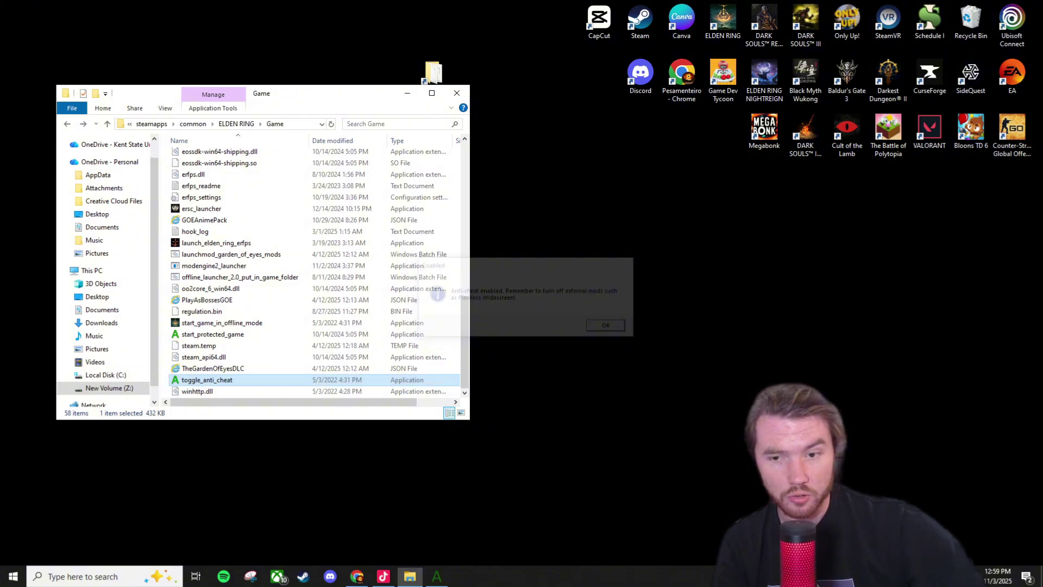
{"action": "key", "text": "Return"}
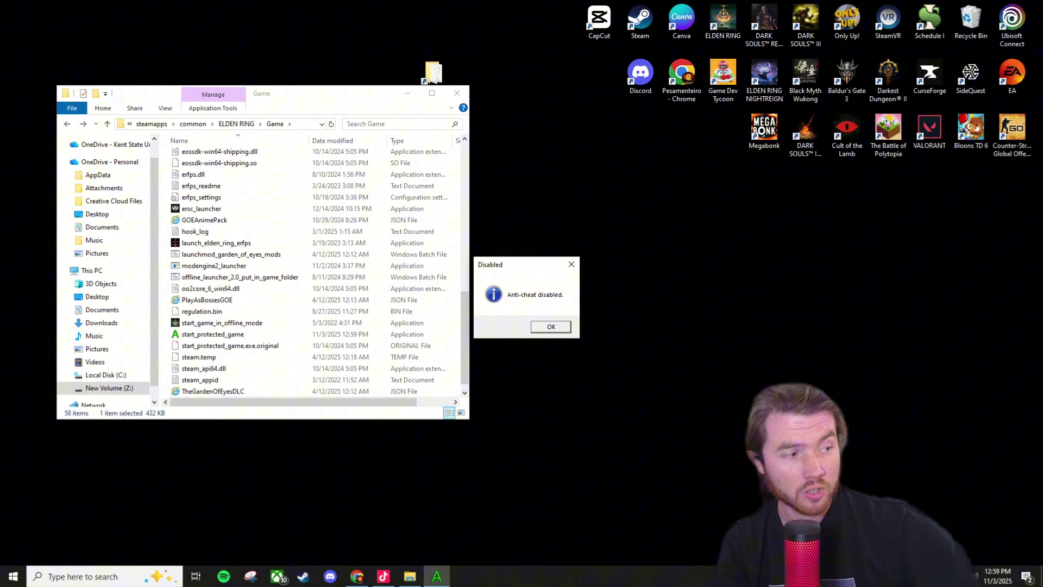
Step: Dismiss the 'Anti-cheat disabled' notice and start offline_launcher_2.0_put_in_game_folder
{"action": "key", "text": "Return"}
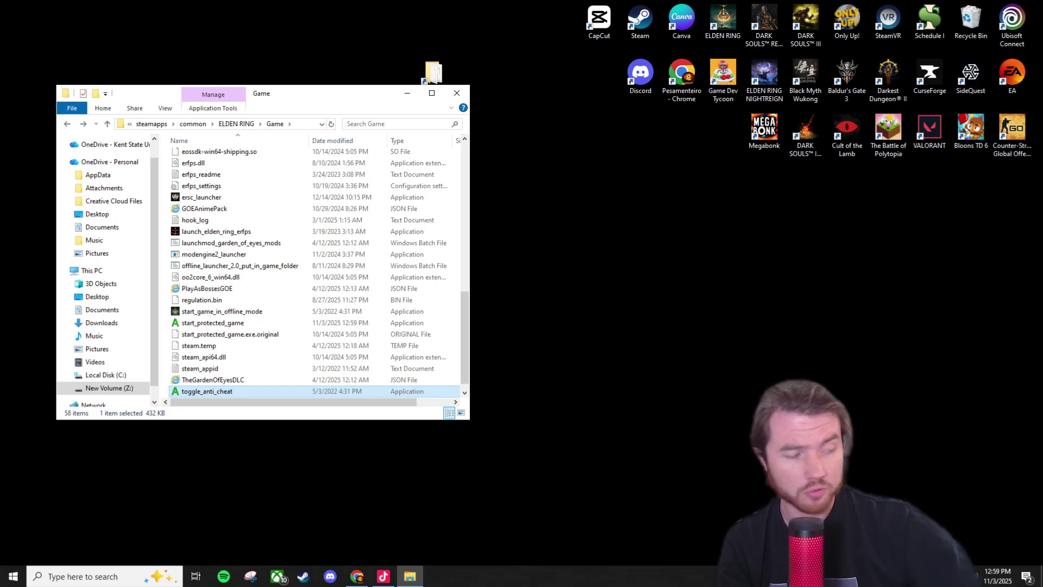
{"action": "left_click", "coordinate": [229, 323]}
{"action": "left_click", "coordinate": [240, 265]}
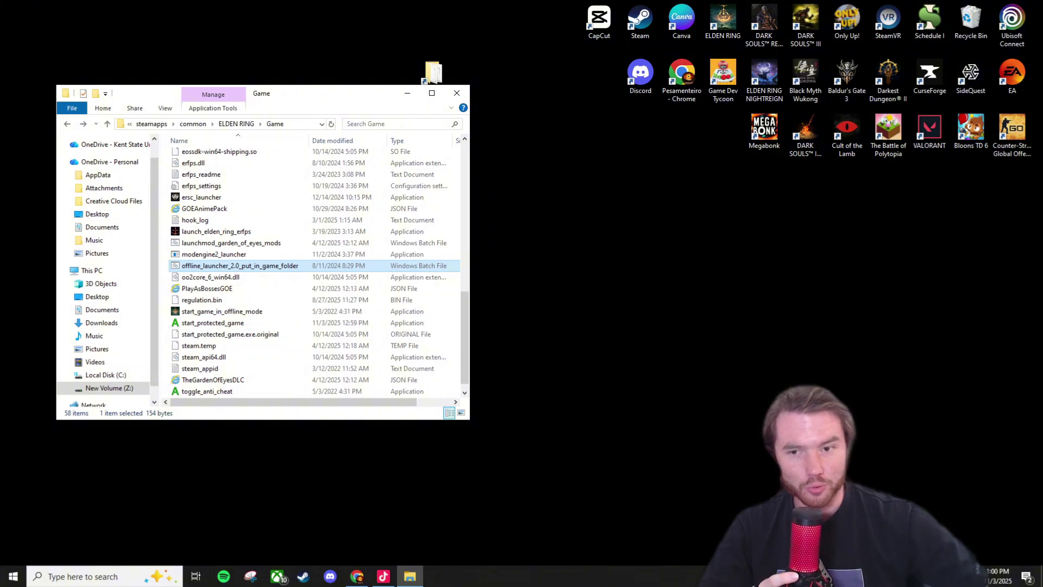
{"action": "double_click", "coordinate": [239, 265]}
Step: Allow the offline launcher batch file to run past the security warning
{"action": "left_click", "coordinate": [554, 298]}
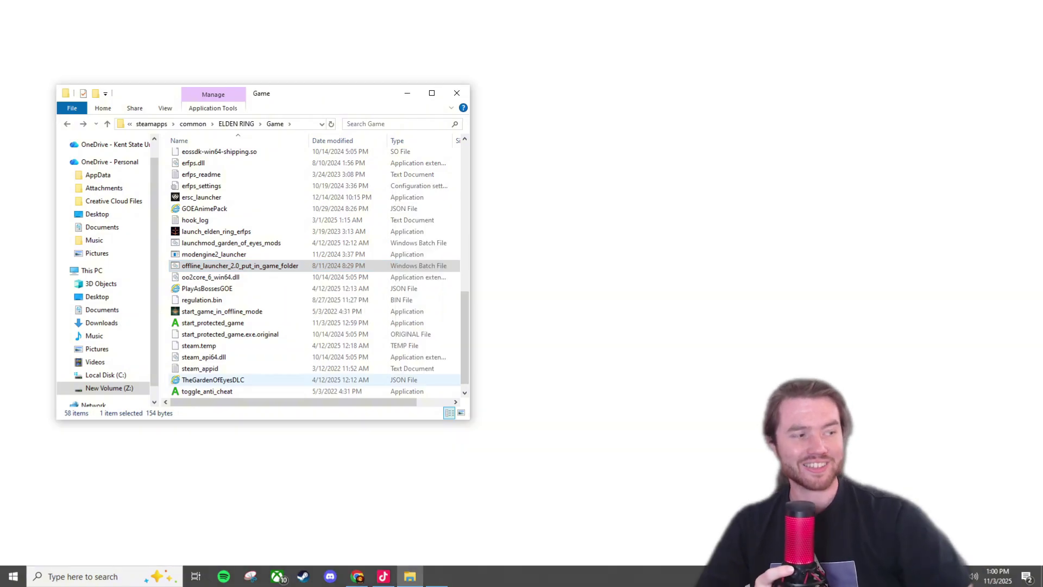